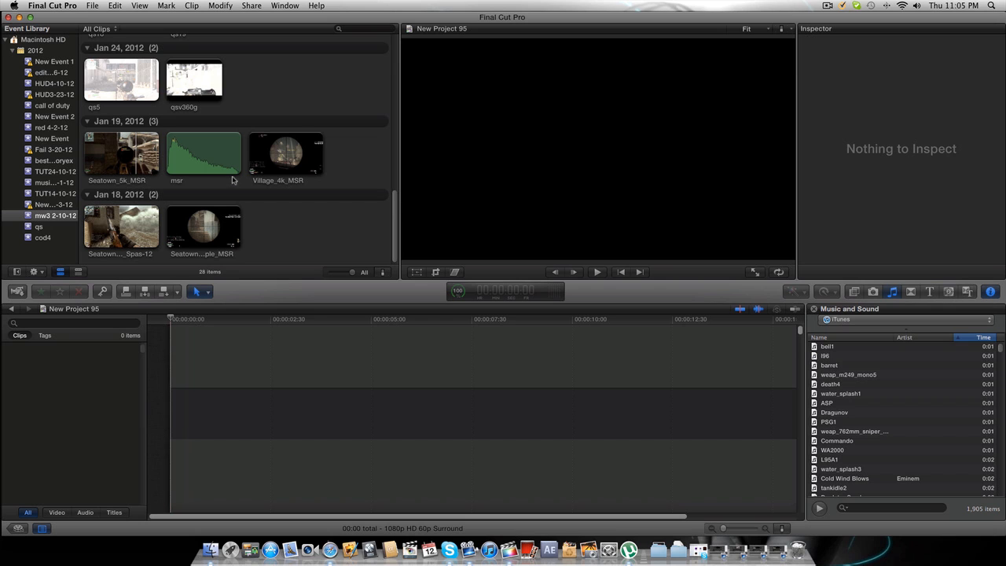
Step: Create a new project in the mw3 2-10-12 event with custom 1080p HD, 1920x1080, 60p video settings
{"action": "left_click", "coordinate": [232, 167]}
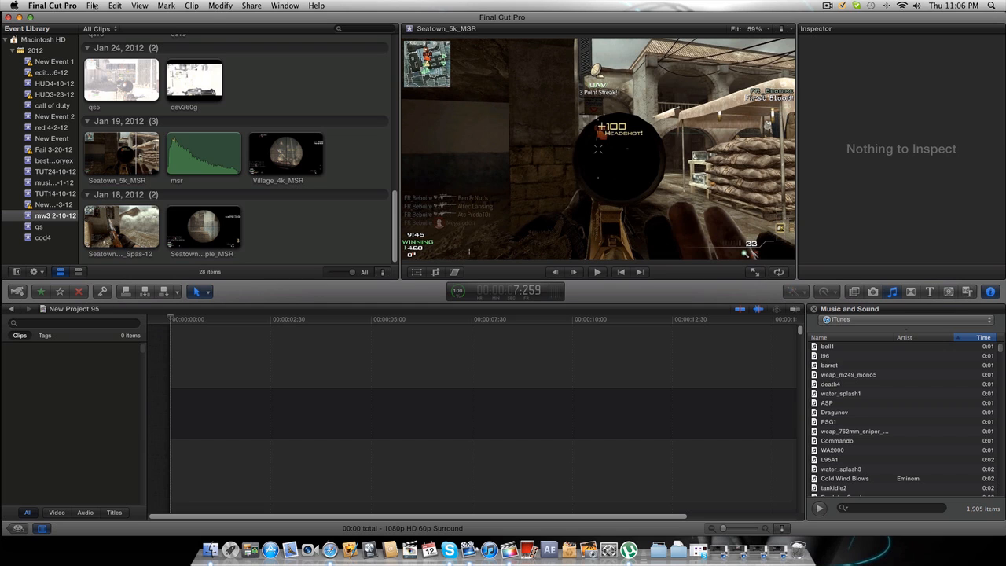
{"action": "left_click", "coordinate": [93, 6]}
{"action": "left_click", "coordinate": [116, 18]}
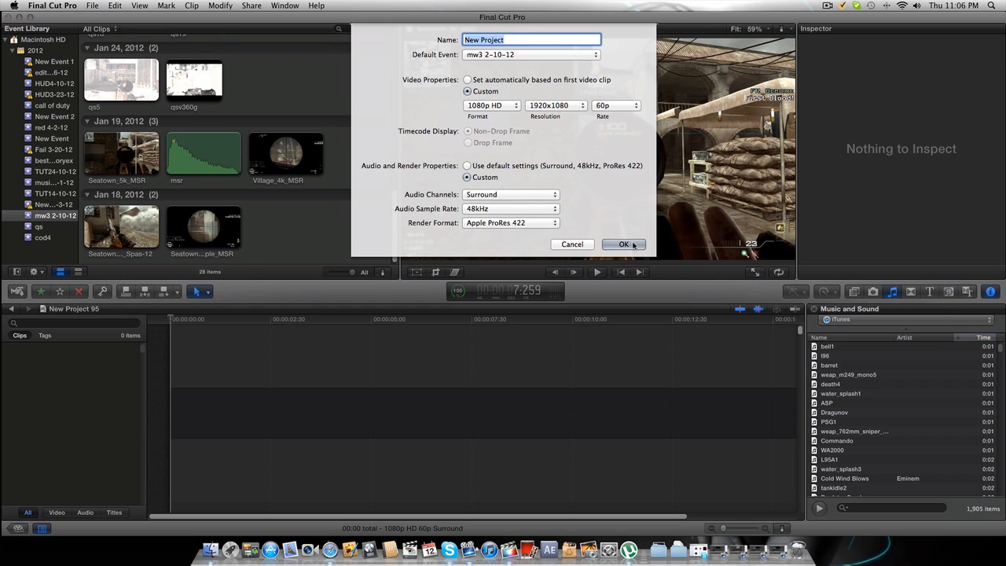
{"action": "left_click", "coordinate": [633, 244]}
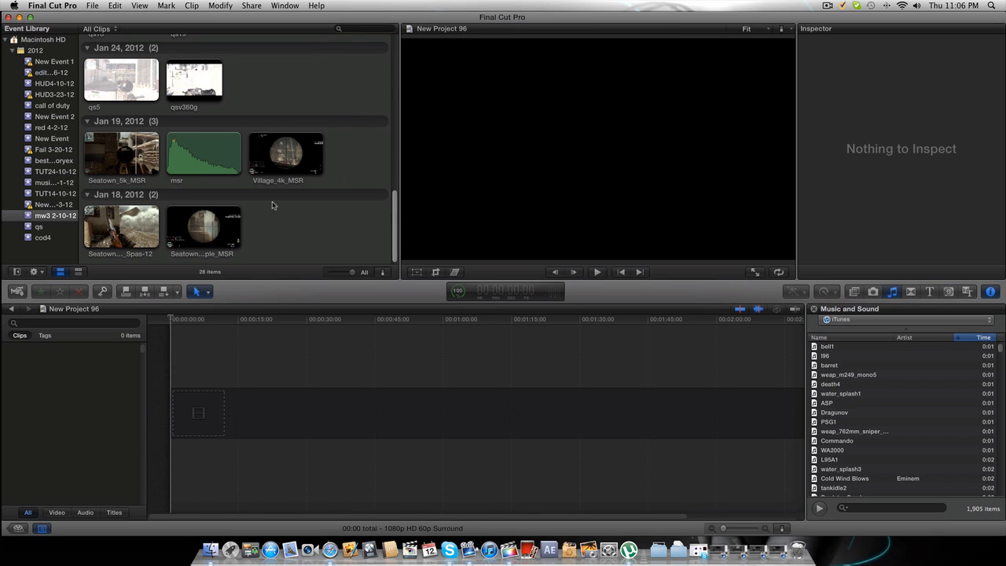
Step: Add the Seatown_5k_MSR clip to the start of the empty timeline
{"action": "left_click_drag", "start_coordinate": [122, 161], "coordinate": [183, 412]}
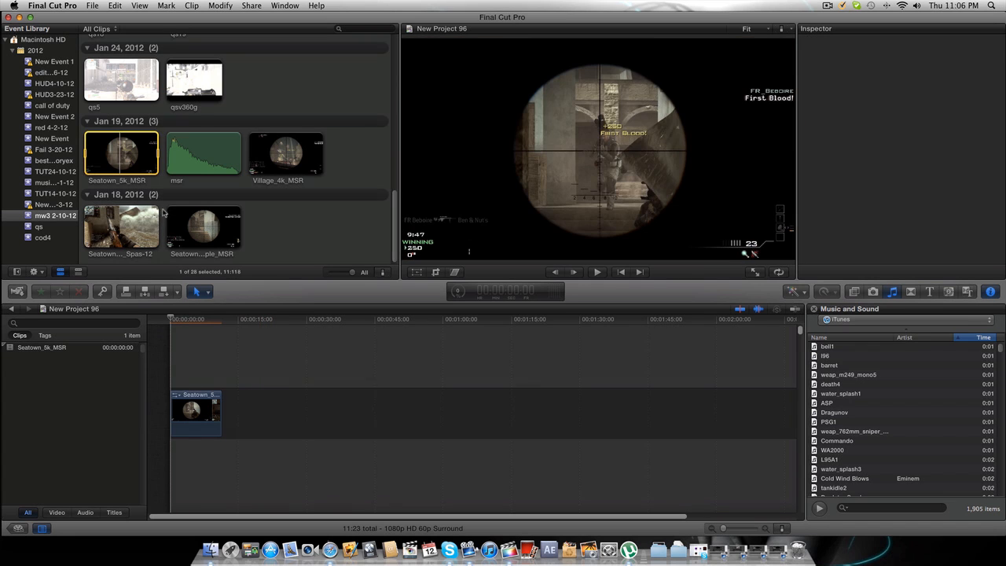
{"action": "left_click", "coordinate": [125, 153]}
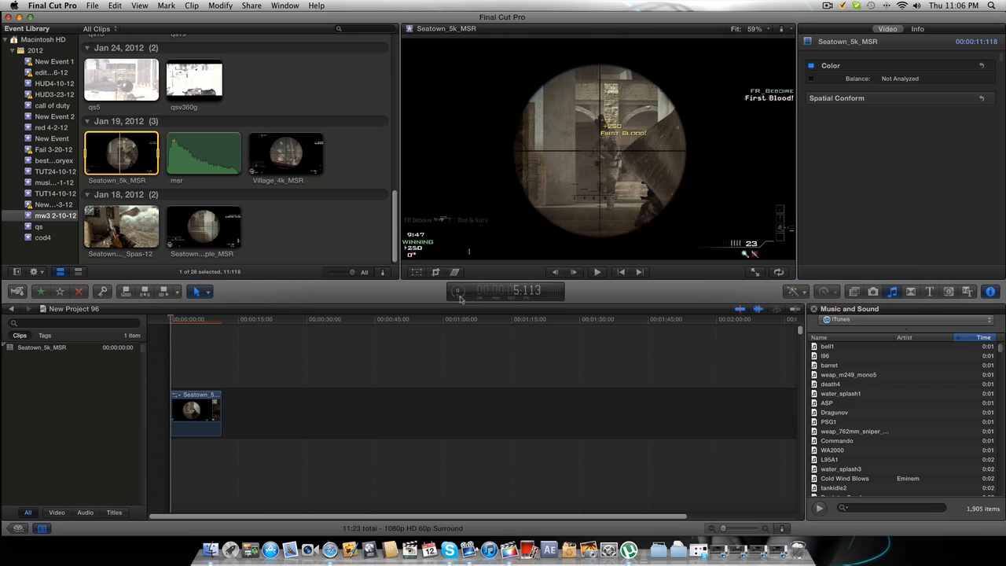
Step: Advance through the Seatown_5k_MSR clip to the First Blood kill and cut it at 4:42
{"action": "left_click", "coordinate": [181, 380]}
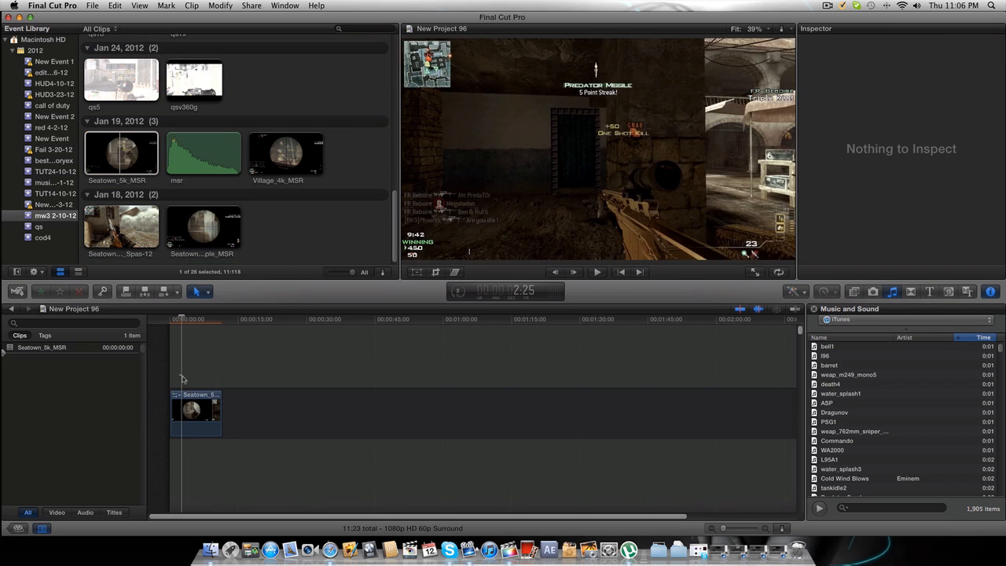
{"action": "key", "text": "Right"}
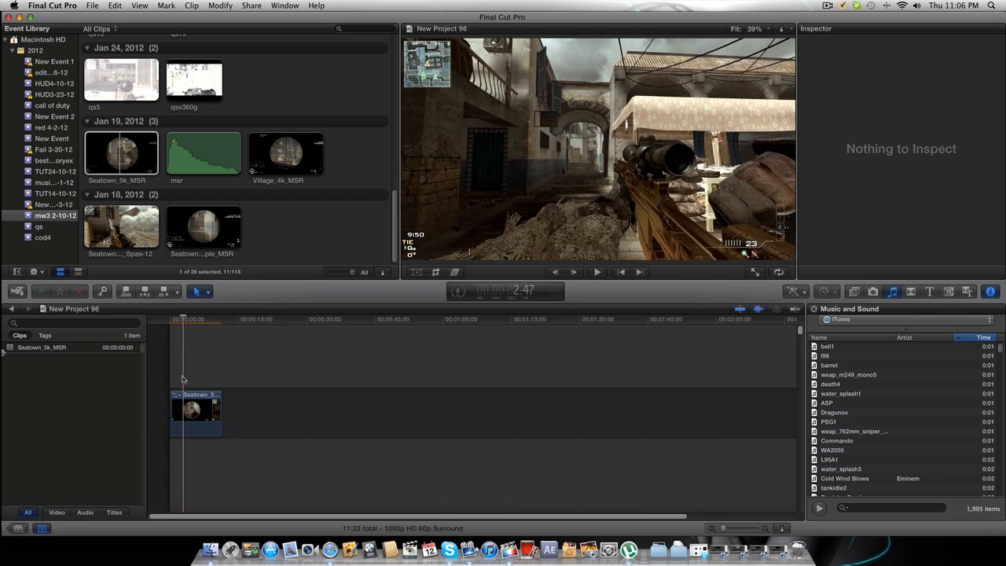
{"action": "key", "text": "Right"}
{"action": "key", "text": "Right"}
{"action": "key", "text": "Right"}
{"action": "key", "text": "Right"}
{"action": "key", "text": "Right"}
{"action": "key", "text": "Right"}
{"action": "key", "text": "Right"}
{"action": "key", "text": "Right"}
{"action": "key", "text": "Right"}
{"action": "key", "text": "Right"}
{"action": "key", "text": "Right"}
{"action": "key", "text": "Right"}
{"action": "key", "text": "Right"}
{"action": "key", "text": "Right"}
{"action": "key", "text": "Right"}
{"action": "key", "text": "Right"}
{"action": "key", "text": "Right"}
{"action": "key", "text": "Right"}
{"action": "key", "text": "Right"}
{"action": "key", "text": "Right"}
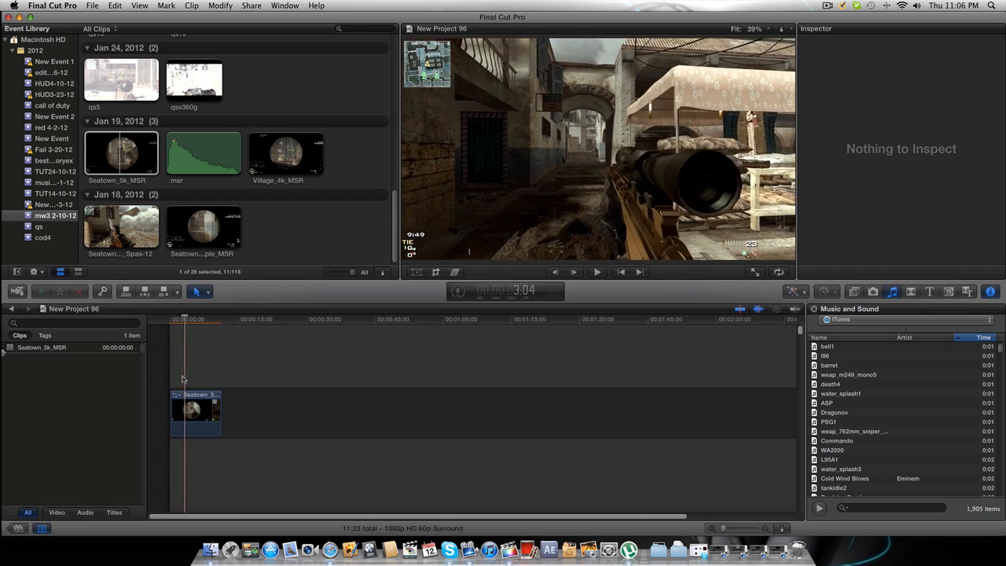
{"action": "key", "text": "Right"}
{"action": "key", "text": "Right"}
{"action": "key", "text": "Right"}
{"action": "key", "text": "Right"}
{"action": "key", "text": "Right"}
{"action": "key", "text": "Right"}
{"action": "key", "text": "Right"}
{"action": "key", "text": "Right"}
{"action": "key", "text": "Right"}
{"action": "key", "text": "Right"}
{"action": "key", "text": "Right"}
{"action": "key", "text": "Right"}
{"action": "key", "text": "Right"}
{"action": "key", "text": "Right"}
{"action": "key", "text": "Right"}
{"action": "key", "text": "Right"}
{"action": "key", "text": "Right"}
{"action": "key", "text": "Right"}
{"action": "key", "text": "Right"}
{"action": "key", "text": "Right"}
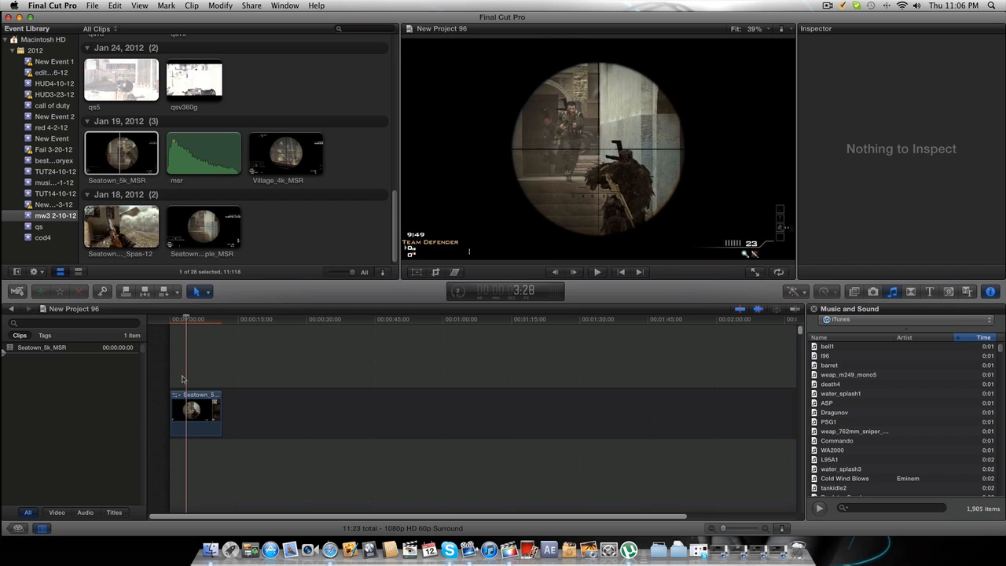
{"action": "key", "text": "Right"}
{"action": "key", "text": "Right"}
{"action": "key", "text": "Right"}
{"action": "key", "text": "Right"}
{"action": "key", "text": "Right"}
{"action": "key", "text": "Right"}
{"action": "key", "text": "Right"}
{"action": "key", "text": "Right"}
{"action": "key", "text": "Right"}
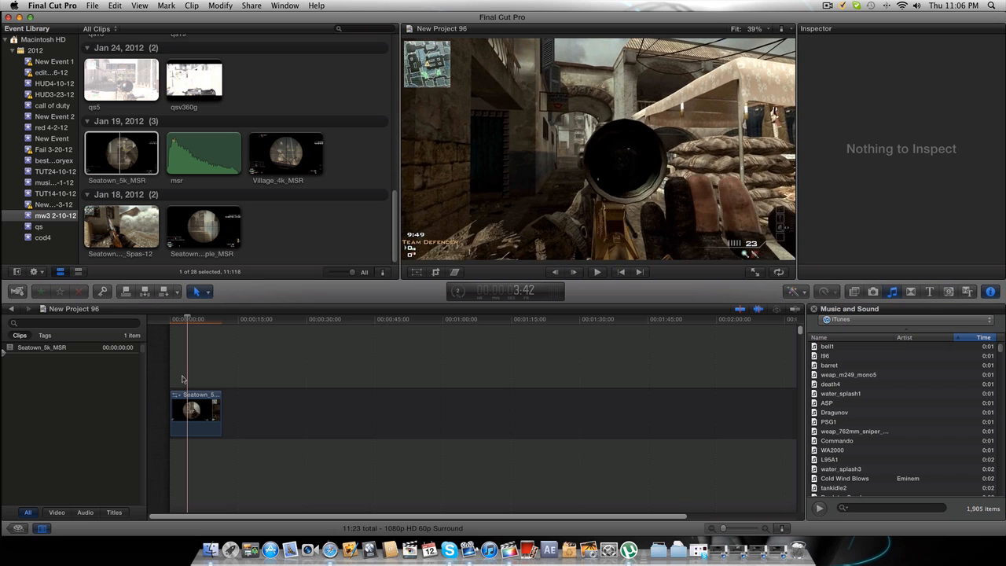
{"action": "key", "text": "Right"}
{"action": "key", "text": "Right"}
{"action": "key", "text": "Right"}
{"action": "key", "text": "Right"}
{"action": "key", "text": "Right"}
{"action": "key", "text": "Right"}
{"action": "key", "text": "Right"}
{"action": "key", "text": "Right"}
{"action": "key", "text": "Right"}
{"action": "key", "text": "Right"}
{"action": "key", "text": "Right"}
{"action": "key", "text": "Right"}
{"action": "key", "text": "Right"}
{"action": "key", "text": "Right"}
{"action": "key", "text": "Right"}
{"action": "key", "text": "Right"}
{"action": "key", "text": "Right"}
{"action": "key", "text": "Right"}
{"action": "key", "text": "Right"}
{"action": "key", "text": "Right"}
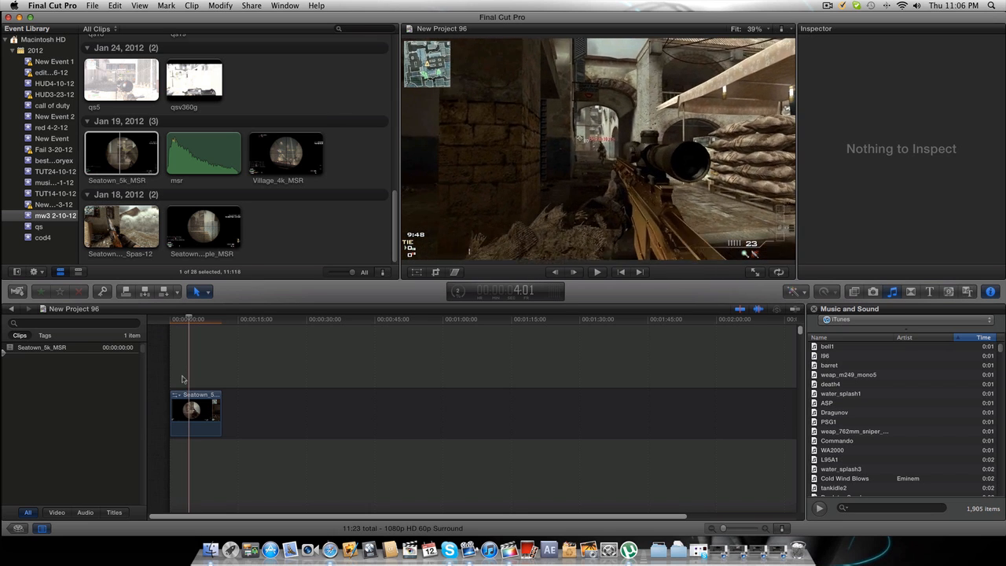
{"action": "key", "text": "Right"}
{"action": "key", "text": "Right"}
{"action": "key", "text": "Right"}
{"action": "key", "text": "Right"}
{"action": "key", "text": "Right"}
{"action": "key", "text": "Right"}
{"action": "key", "text": "Right"}
{"action": "key", "text": "Right"}
{"action": "key", "text": "Right"}
{"action": "key", "text": "Right"}
{"action": "key", "text": "Right"}
{"action": "key", "text": "Right"}
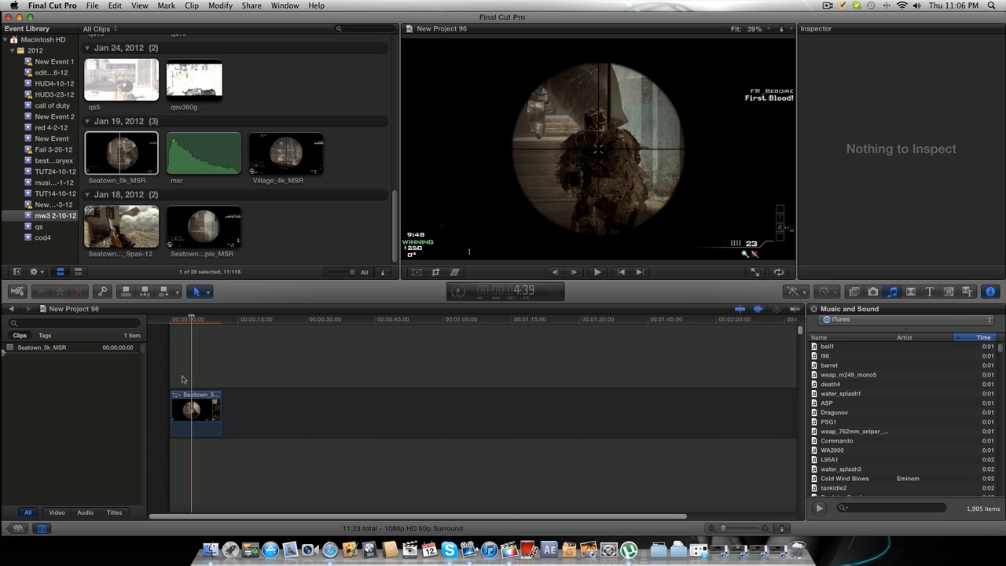
{"action": "key", "text": "Right"}
{"action": "key", "text": "Right"}
{"action": "key", "text": "Right"}
{"action": "key", "text": "Right"}
{"action": "key", "text": "Right"}
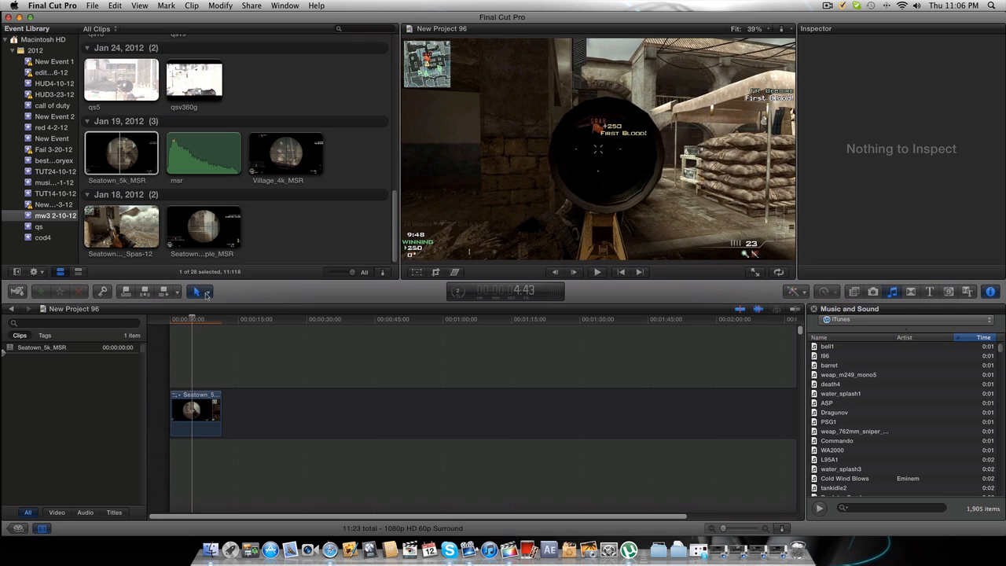
{"action": "left_click", "coordinate": [206, 292]}
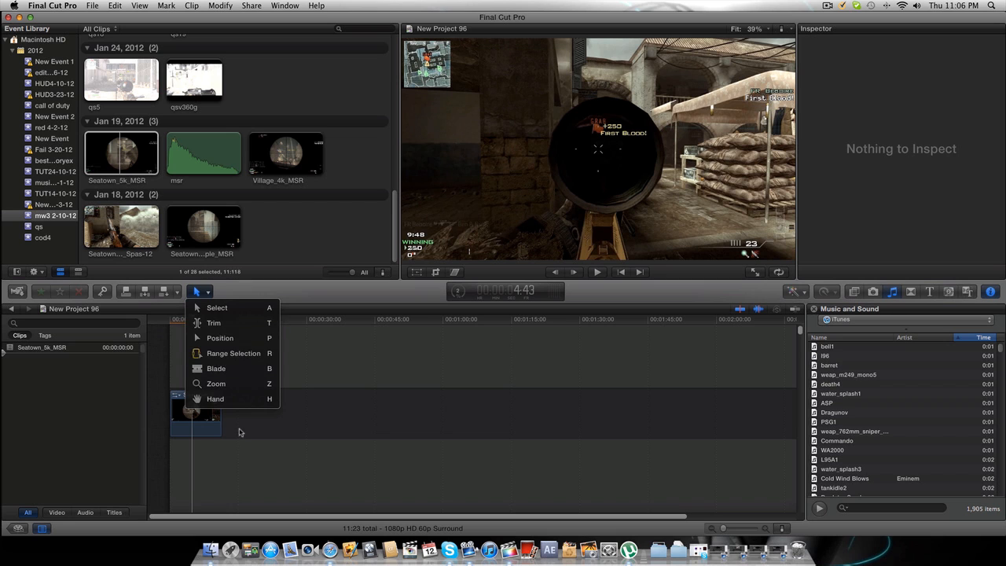
{"action": "left_click", "coordinate": [308, 301]}
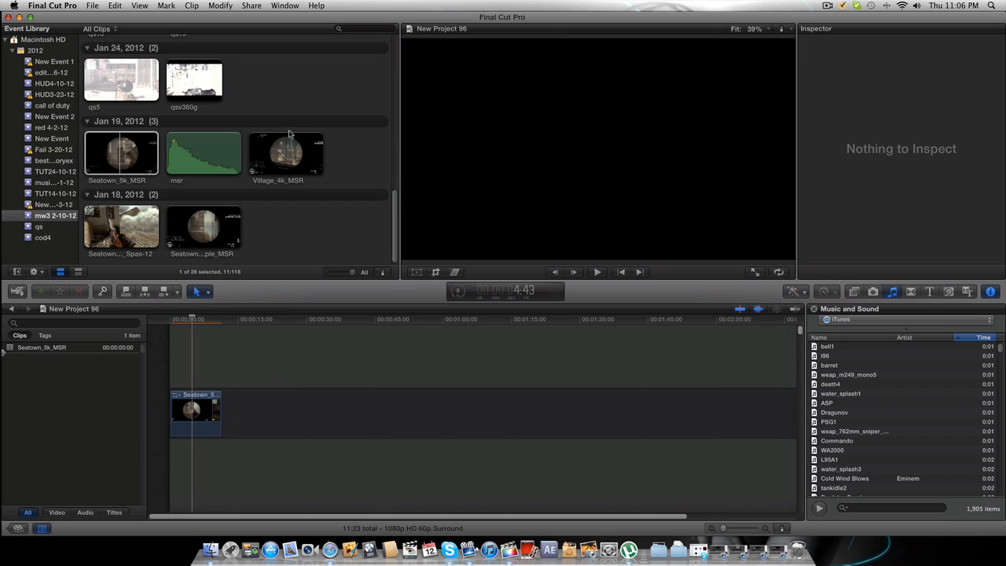
{"action": "key", "text": "Right"}
{"action": "key", "text": "Left"}
{"action": "key", "text": "Left"}
{"action": "key", "text": "Left"}
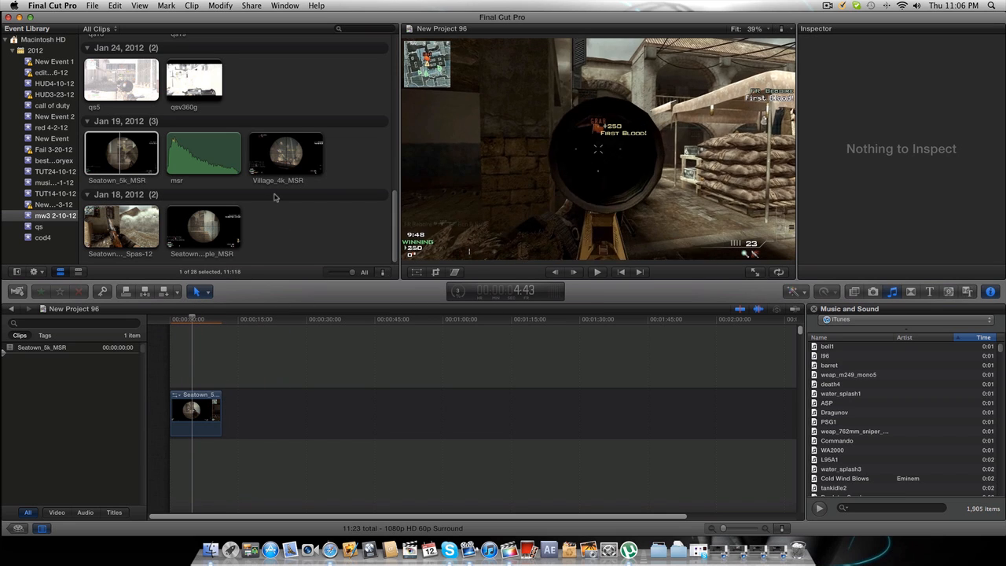
{"action": "key", "text": "Right"}
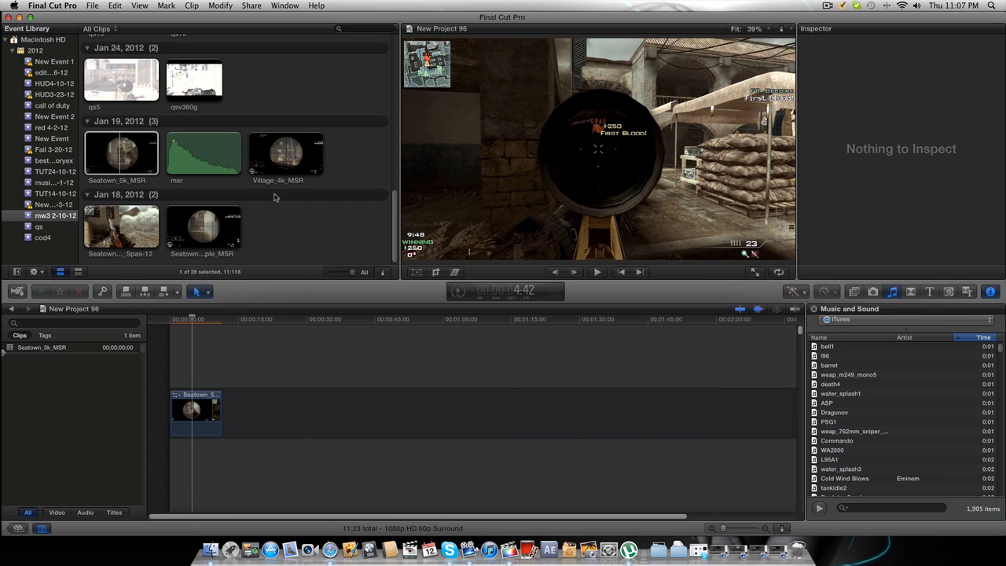
Step: Cut the clip a second time at 4:57 to isolate the short kill segment
{"action": "key", "text": "Right"}
{"action": "key", "text": "Right"}
{"action": "key", "text": "Right"}
{"action": "key", "text": "Right"}
{"action": "key", "text": "Right"}
{"action": "key", "text": "Right"}
{"action": "key", "text": "Right"}
{"action": "key", "text": "Right"}
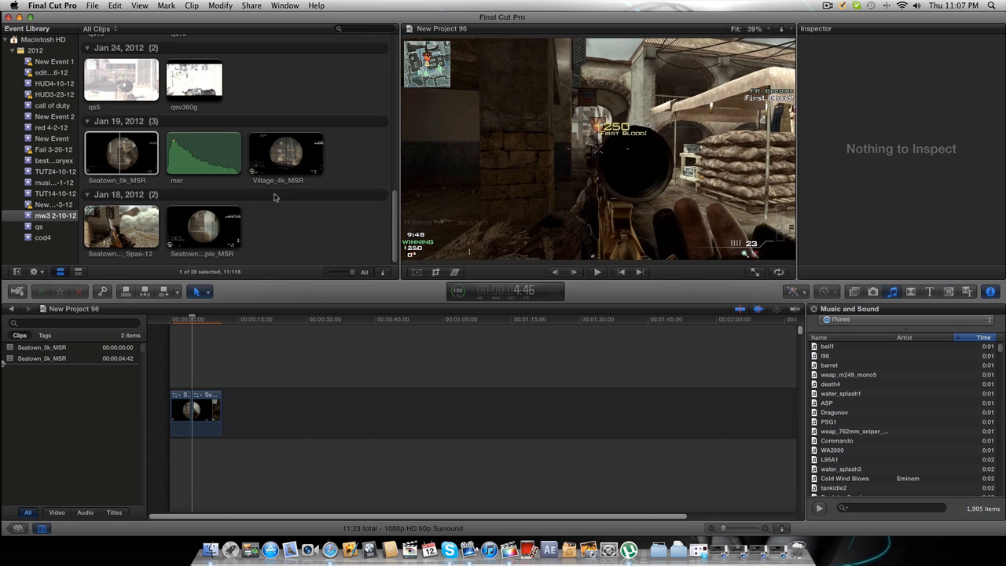
{"action": "key", "text": "Right"}
{"action": "key", "text": "Right"}
{"action": "key", "text": "Right"}
{"action": "key", "text": "Right"}
{"action": "key", "text": "Right"}
{"action": "key", "text": "Right"}
{"action": "key", "text": "Right"}
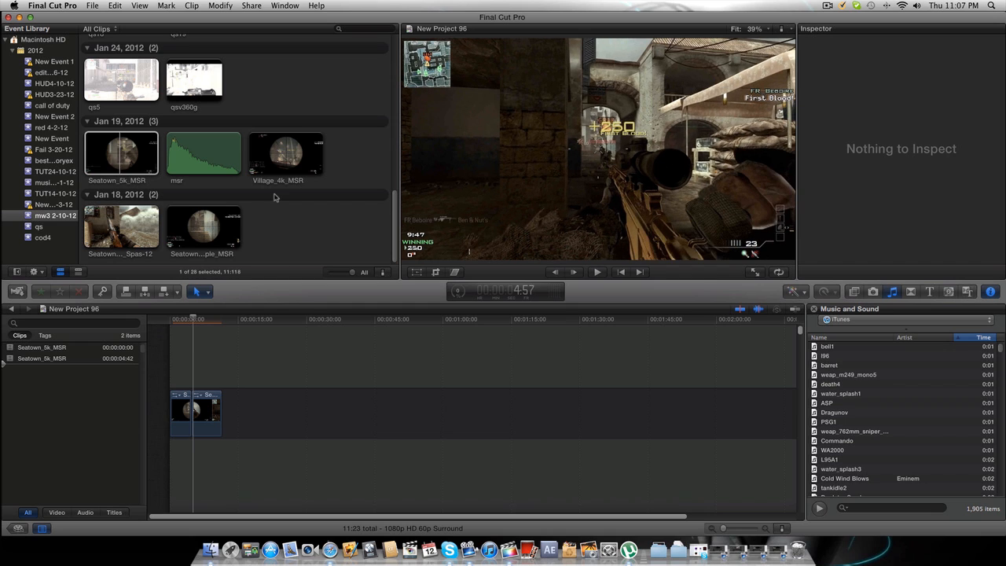
{"action": "key", "text": "super+b"}
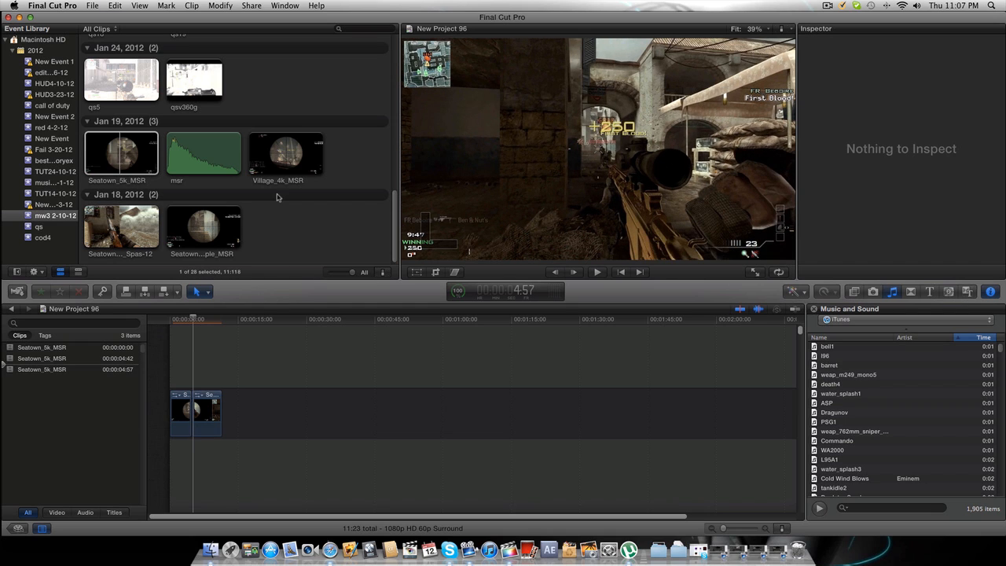
Step: Show the retime editor for the short middle segment and stretch it to Slow (2%)
{"action": "left_click", "coordinate": [740, 529]}
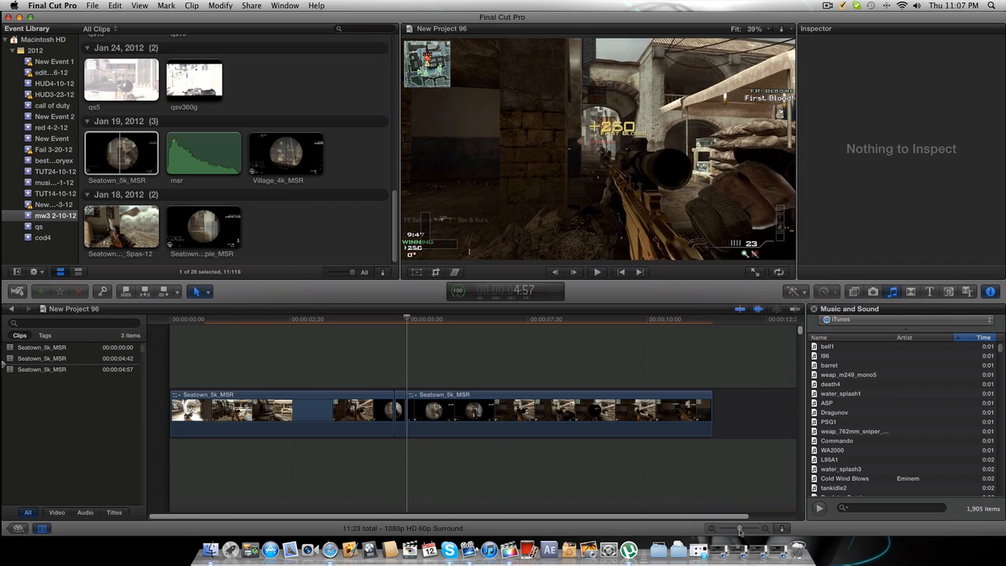
{"action": "left_click", "coordinate": [400, 409]}
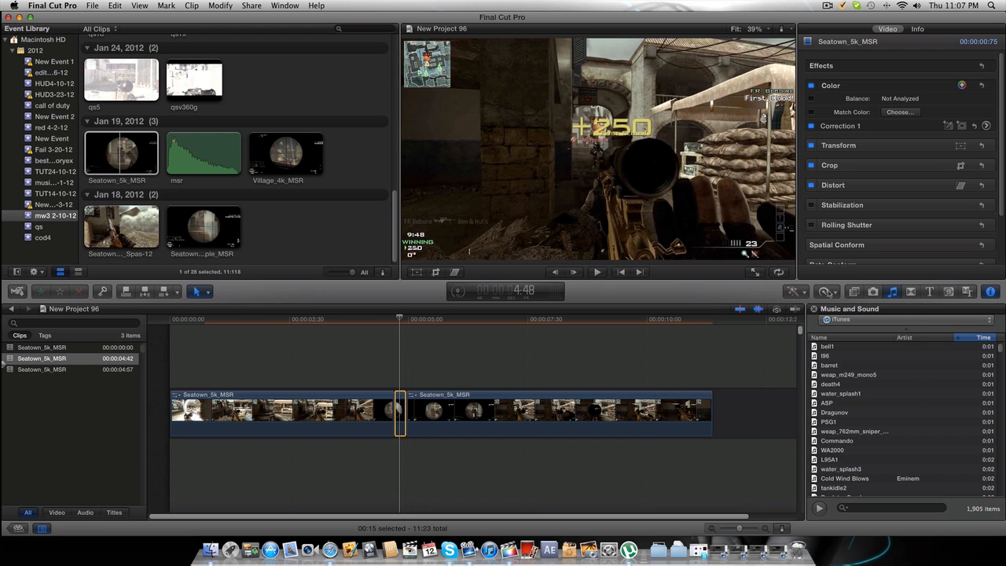
{"action": "left_click", "coordinate": [829, 291]}
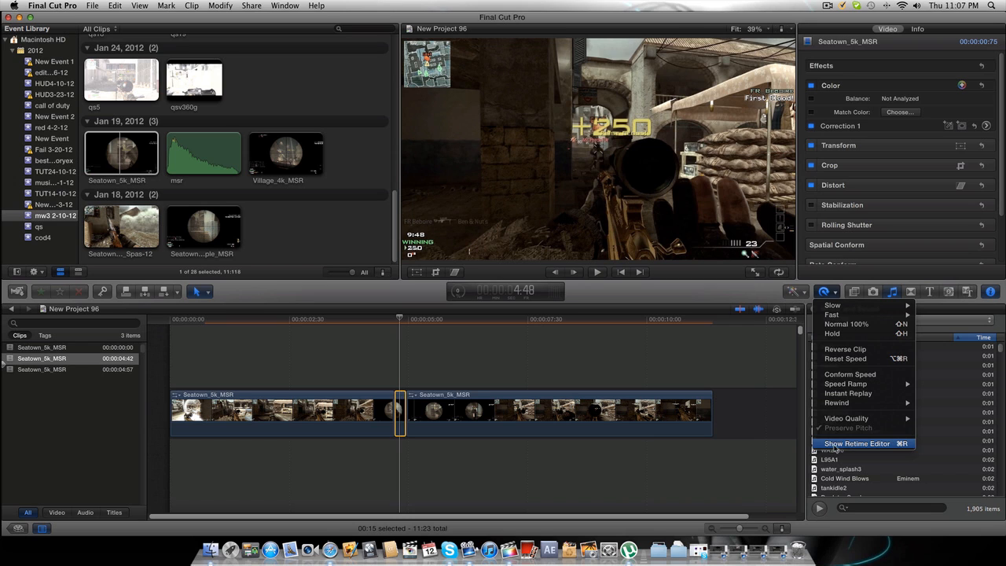
{"action": "left_click", "coordinate": [401, 375]}
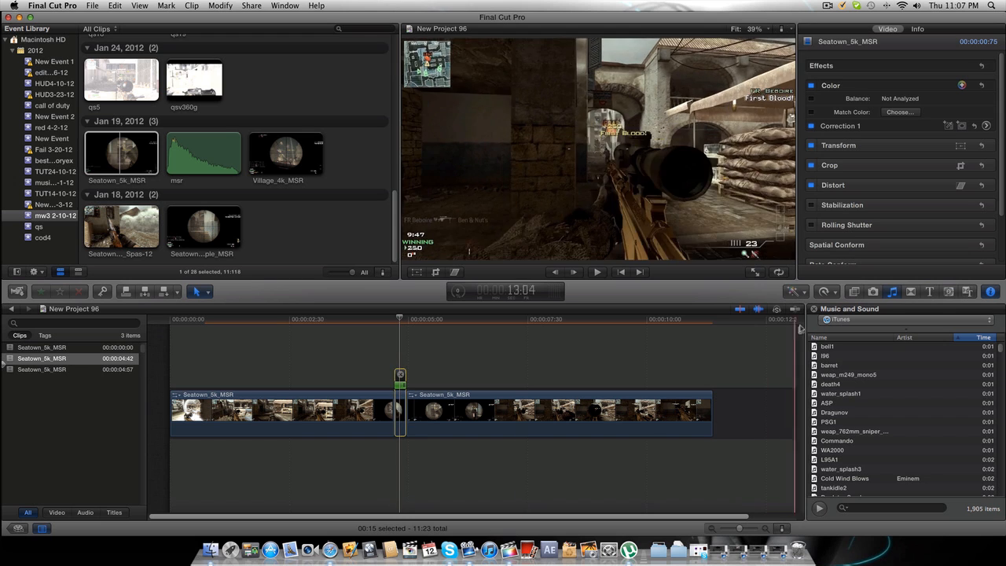
{"action": "left_click", "coordinate": [405, 387]}
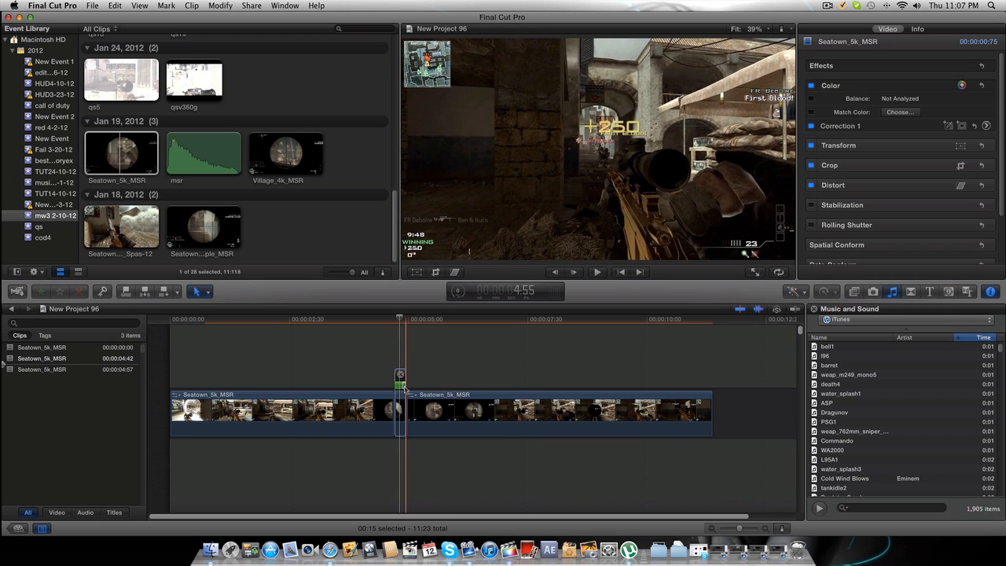
{"action": "left_click_drag", "start_coordinate": [405, 387], "coordinate": [770, 391]}
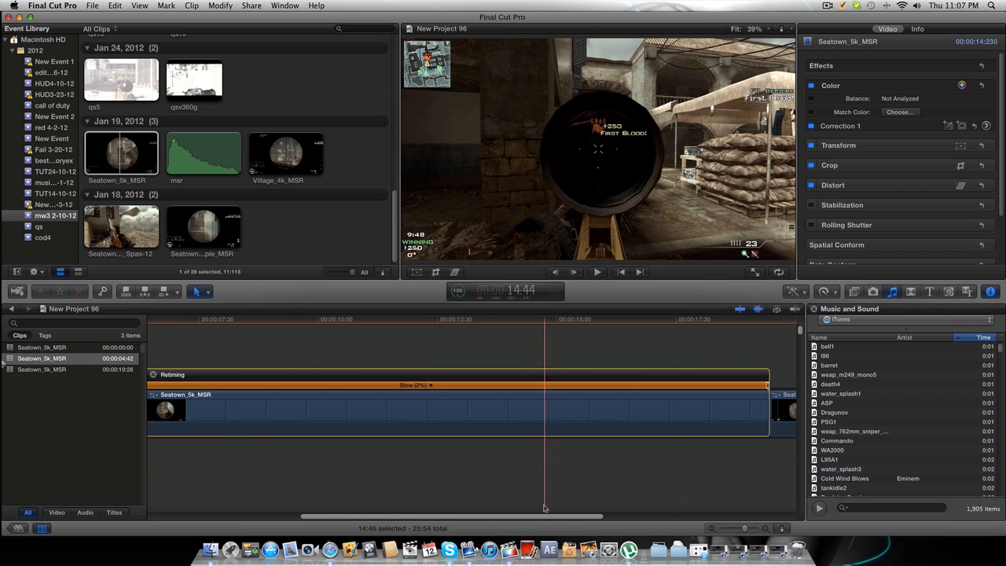
Step: Set the slowed segment's retiming video quality to Optical Flow and play it back from just before its start
{"action": "scroll", "coordinate": [520, 472], "scroll_direction": "left", "scroll_amount": 3}
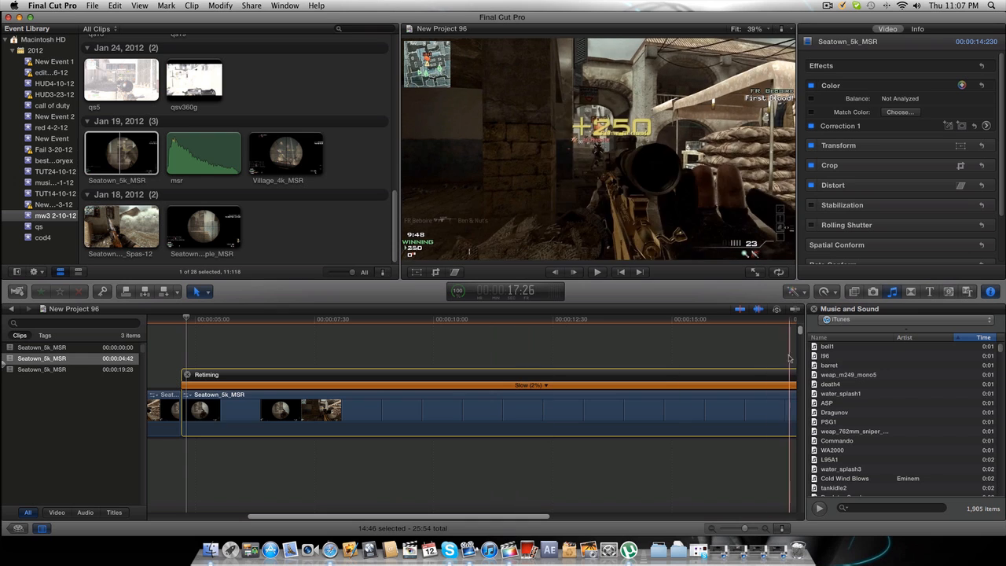
{"action": "left_click", "coordinate": [825, 292]}
{"action": "mouse_move", "coordinate": [860, 419]}
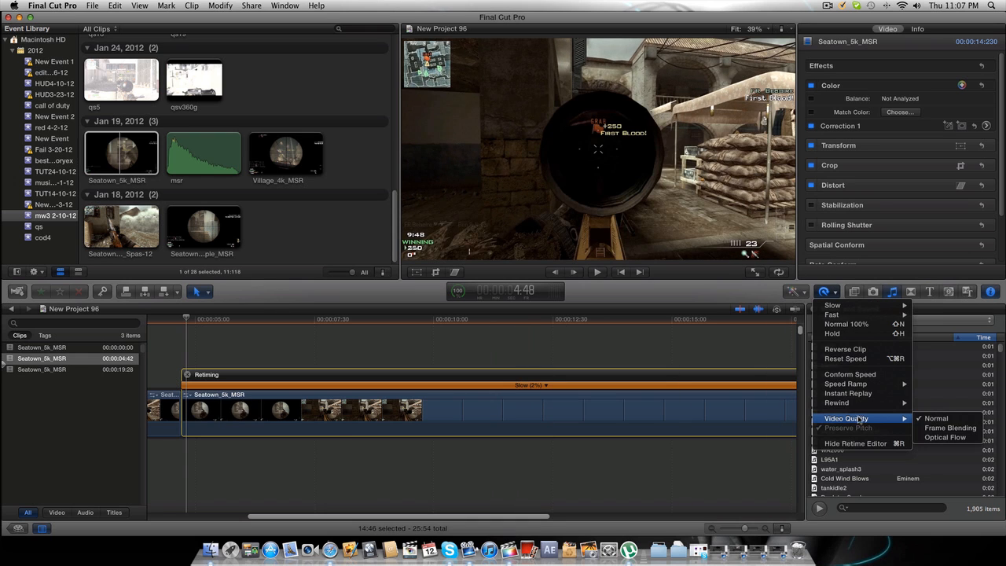
{"action": "left_click", "coordinate": [944, 437]}
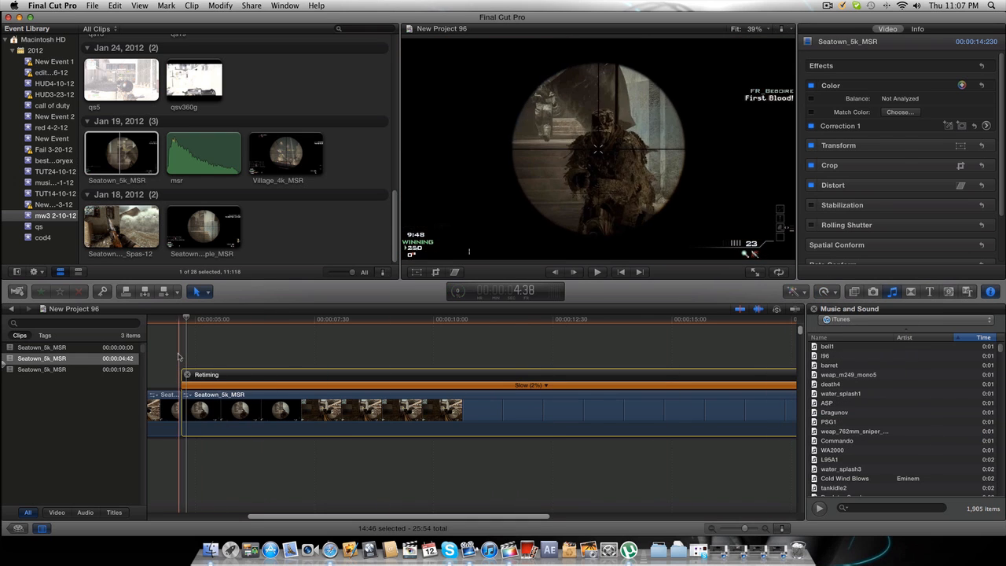
{"action": "left_click", "coordinate": [179, 356]}
{"action": "scroll", "coordinate": [179, 356], "scroll_direction": "left", "scroll_amount": 2}
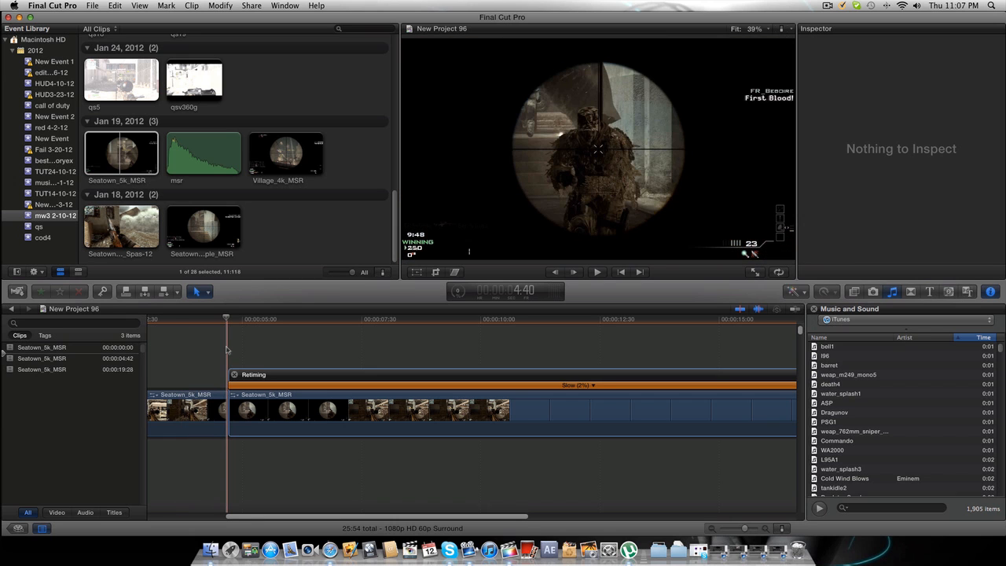
{"action": "key", "text": "space"}
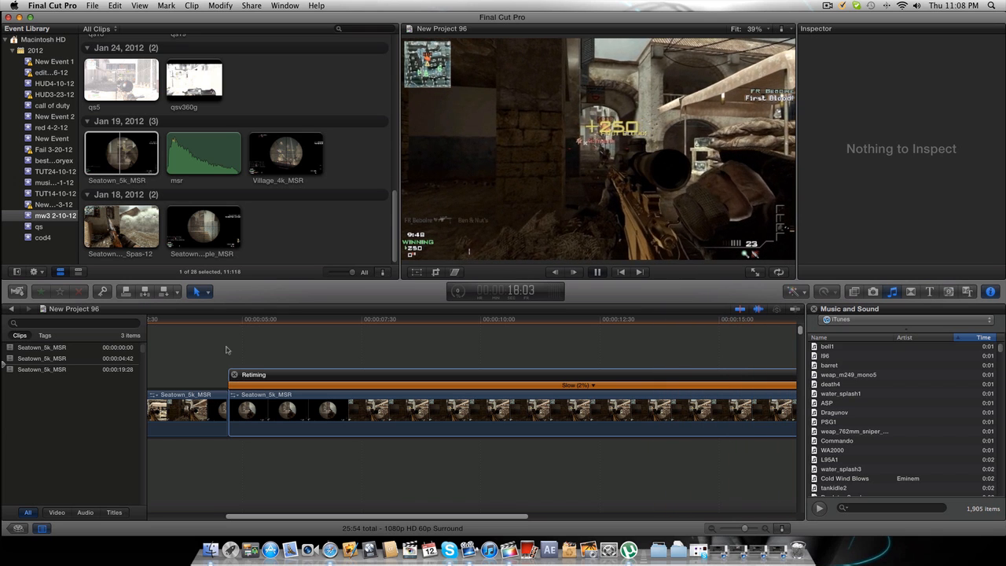
{"action": "key", "text": "space"}
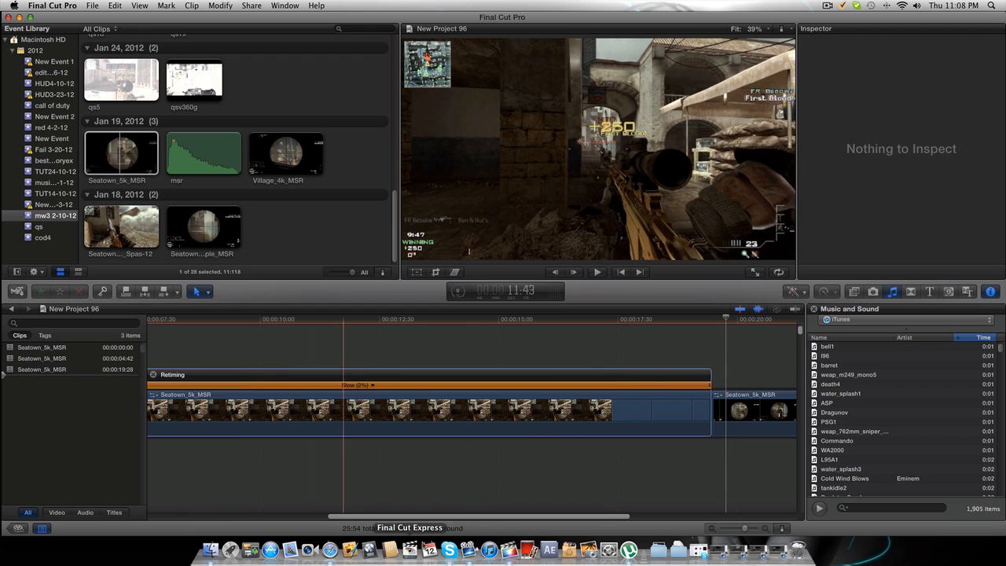
Step: Stretch the slowed segment's retiming further to a duration of about 25:01 and view the project full screen
{"action": "left_click", "coordinate": [712, 385]}
{"action": "left_click_drag", "start_coordinate": [712, 387], "coordinate": [764, 385]}
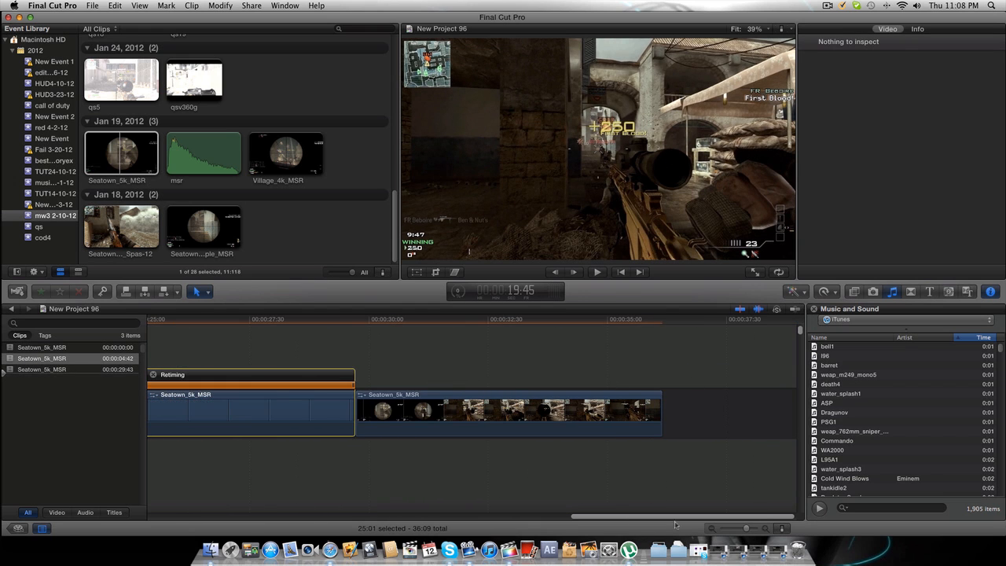
{"action": "left_click_drag", "start_coordinate": [671, 516], "coordinate": [307, 499]}
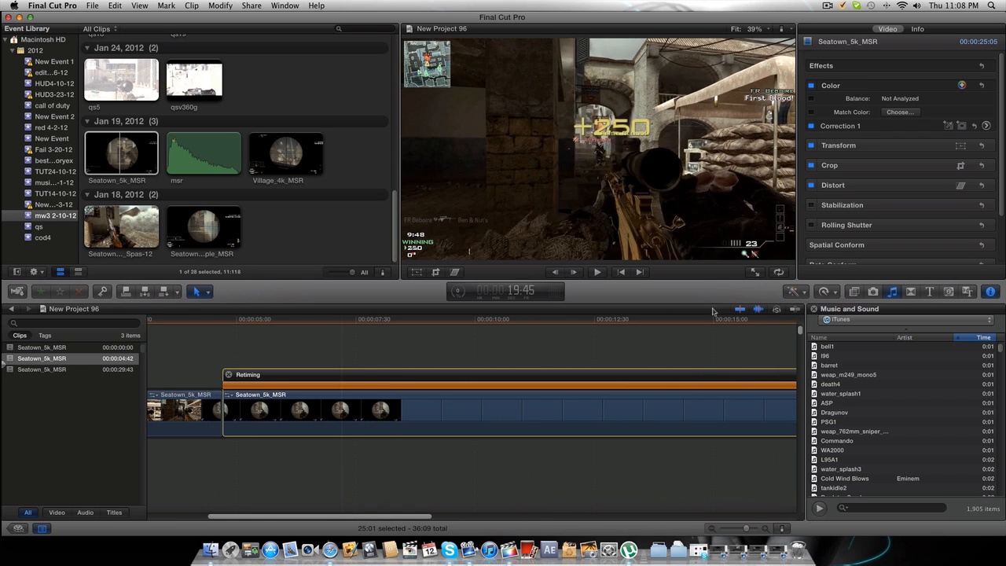
{"action": "left_click", "coordinate": [754, 272]}
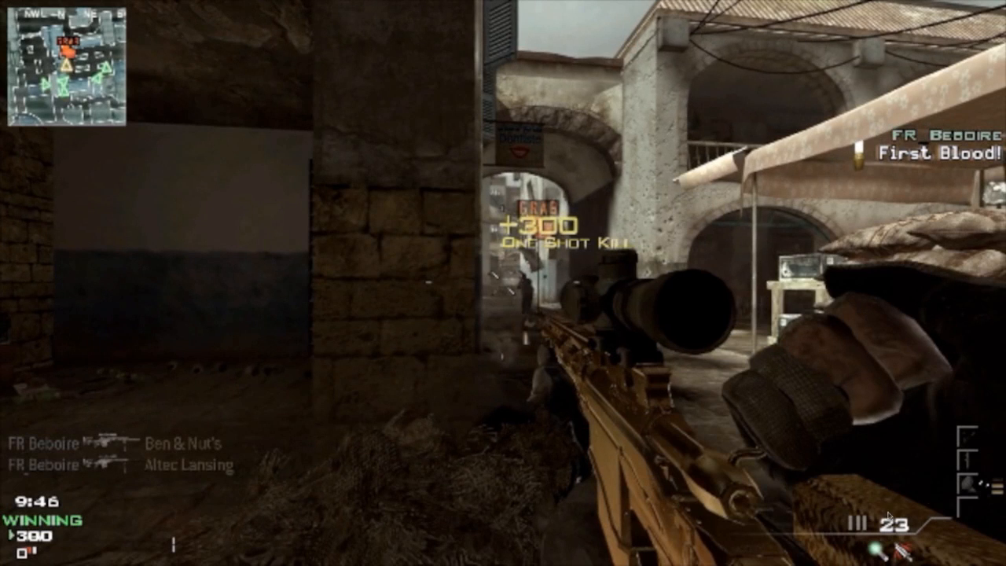
Step: Leave the full-screen view and play the project from 28:16, near the end of the slowed segment
{"action": "key", "text": "Escape"}
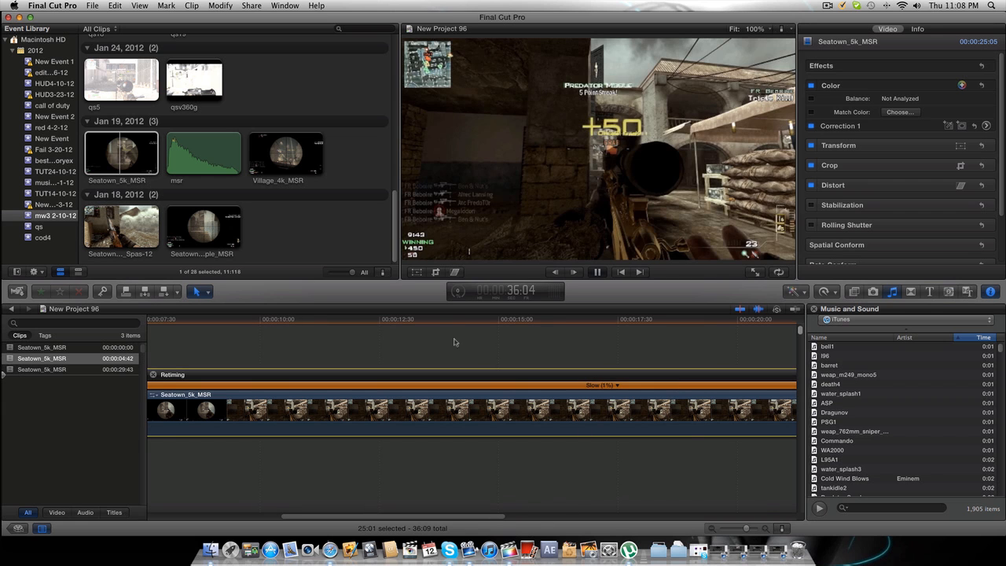
{"action": "left_click", "coordinate": [351, 364]}
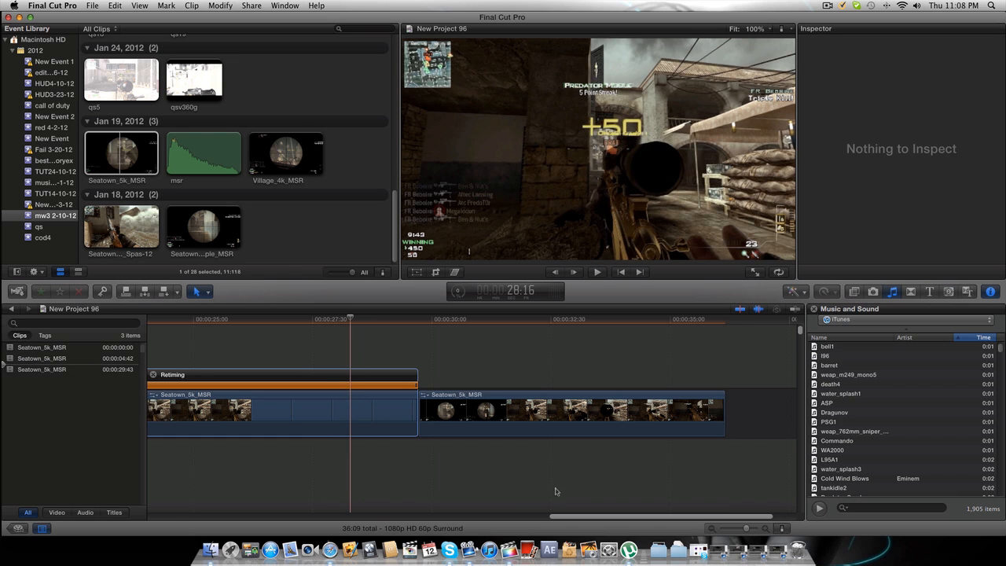
{"action": "key", "text": "space"}
Step: Play the transition into the slowed segment from 4:08, and replay it from slightly earlier in the first segment
{"action": "left_click_drag", "start_coordinate": [593, 518], "coordinate": [279, 470]}
{"action": "scroll", "coordinate": [279, 470], "scroll_direction": "left", "scroll_amount": 5}
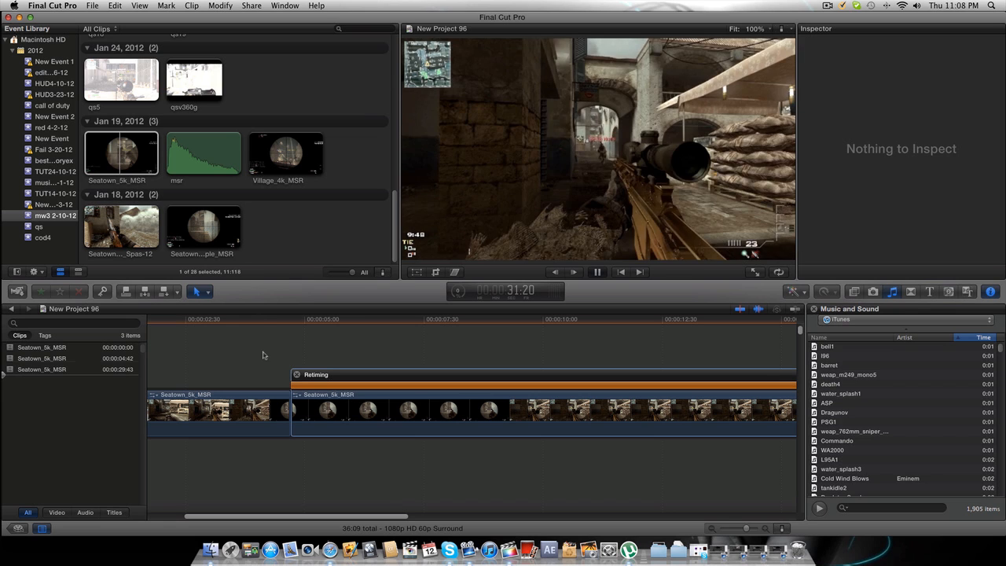
{"action": "left_click", "coordinate": [263, 355]}
{"action": "key", "text": "space"}
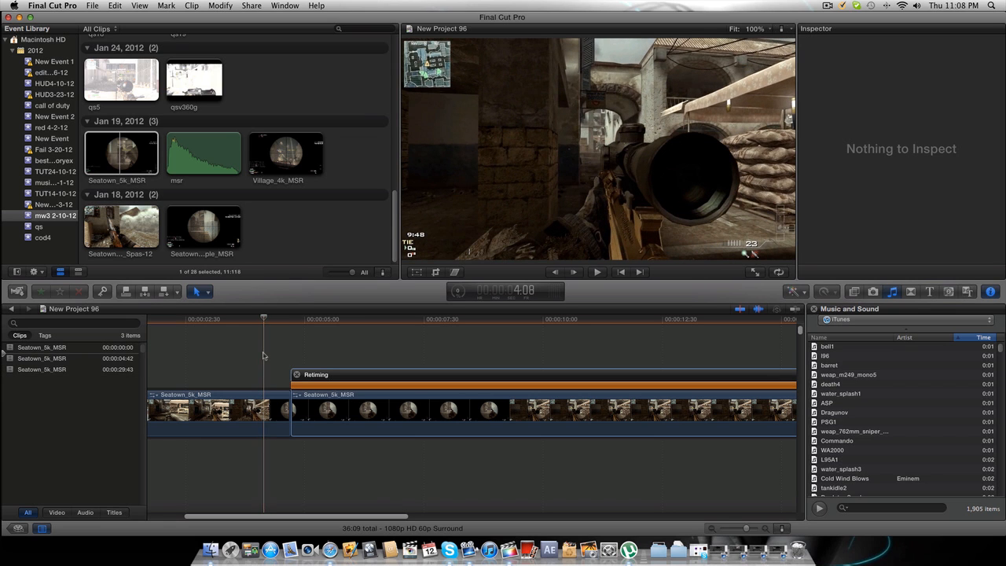
{"action": "key", "text": "space"}
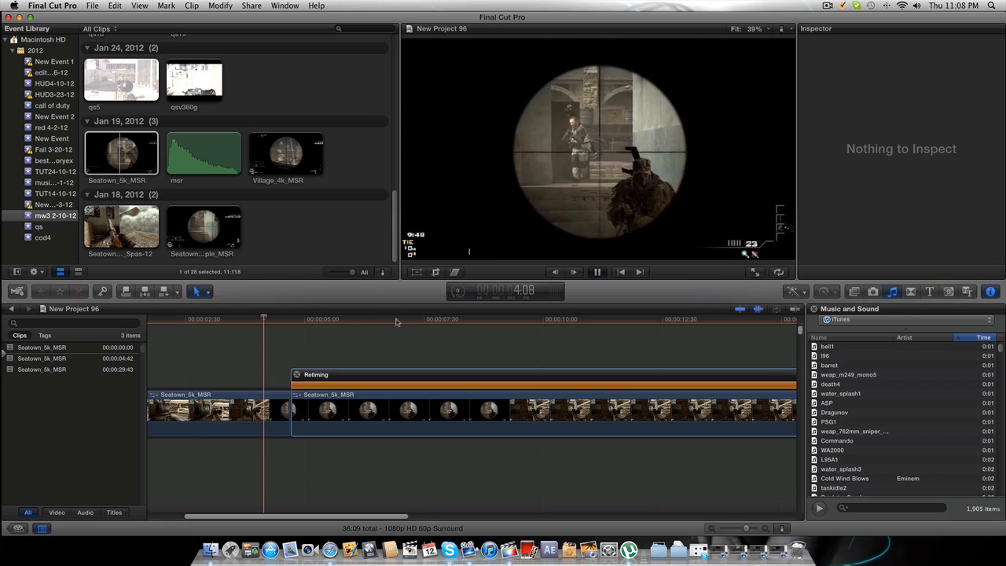
{"action": "left_click", "coordinate": [240, 348]}
{"action": "key", "text": "space"}
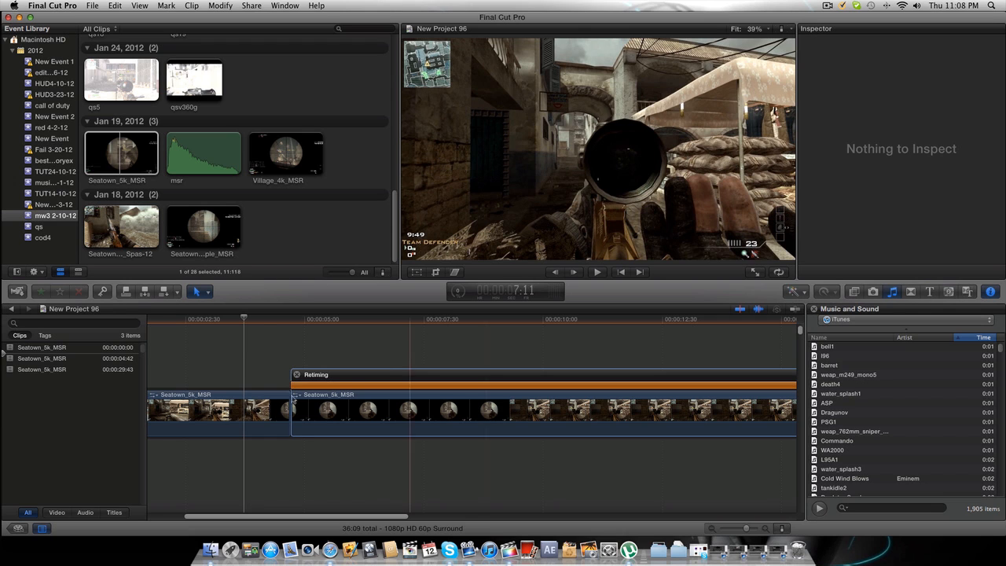
Step: Examine the retiming Video Quality options for the first, normal-speed segment, leaving them unchanged
{"action": "left_click", "coordinate": [272, 410]}
{"action": "left_click", "coordinate": [827, 293]}
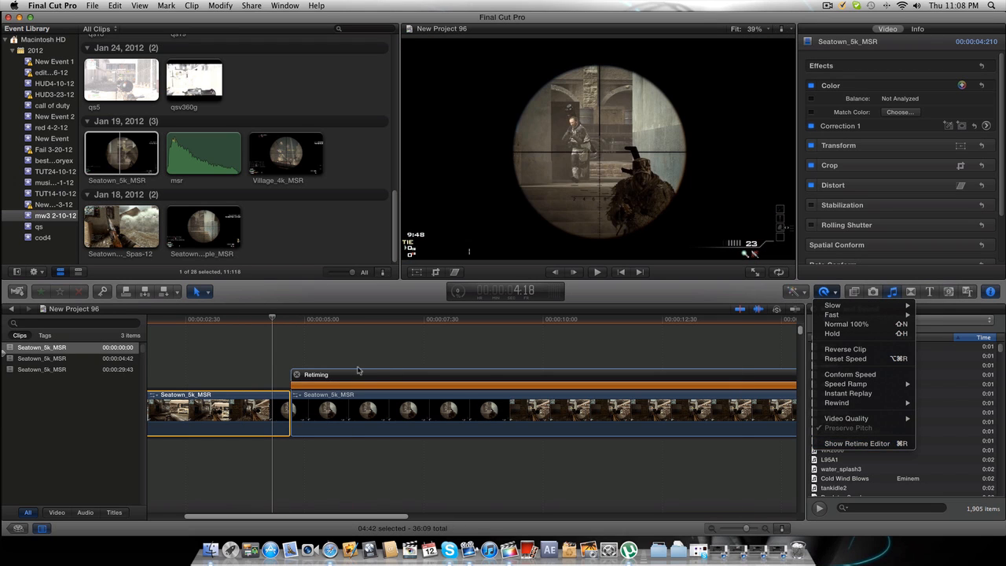
{"action": "left_click", "coordinate": [244, 350]}
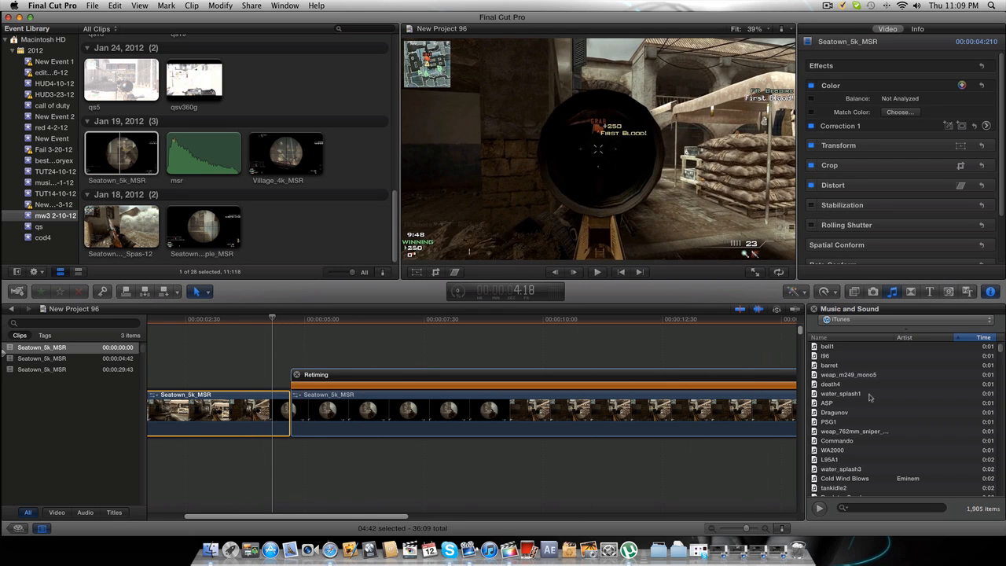
{"action": "left_click", "coordinate": [822, 292]}
{"action": "mouse_move", "coordinate": [868, 420]}
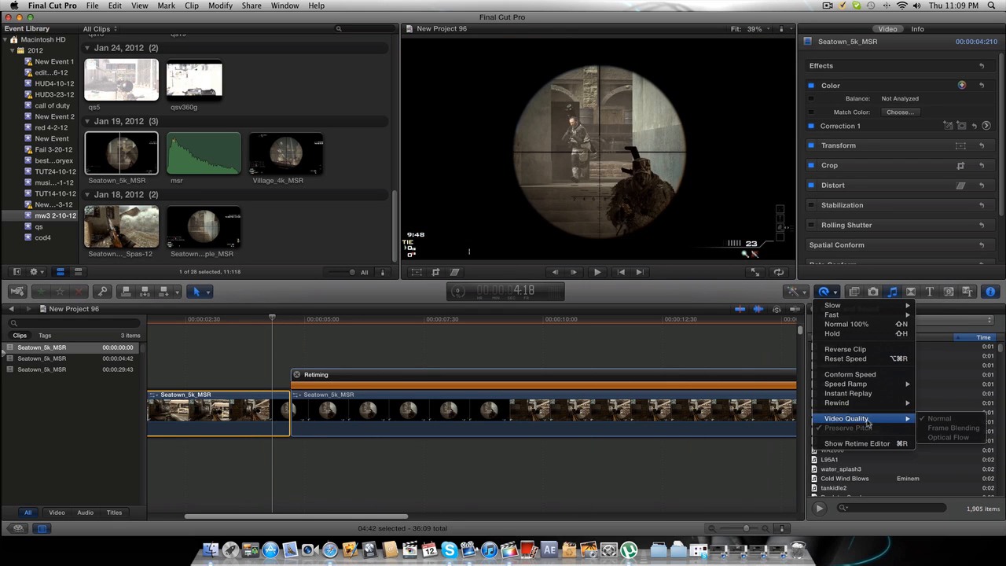
{"action": "left_click", "coordinate": [233, 354]}
{"action": "left_click", "coordinate": [239, 355]}
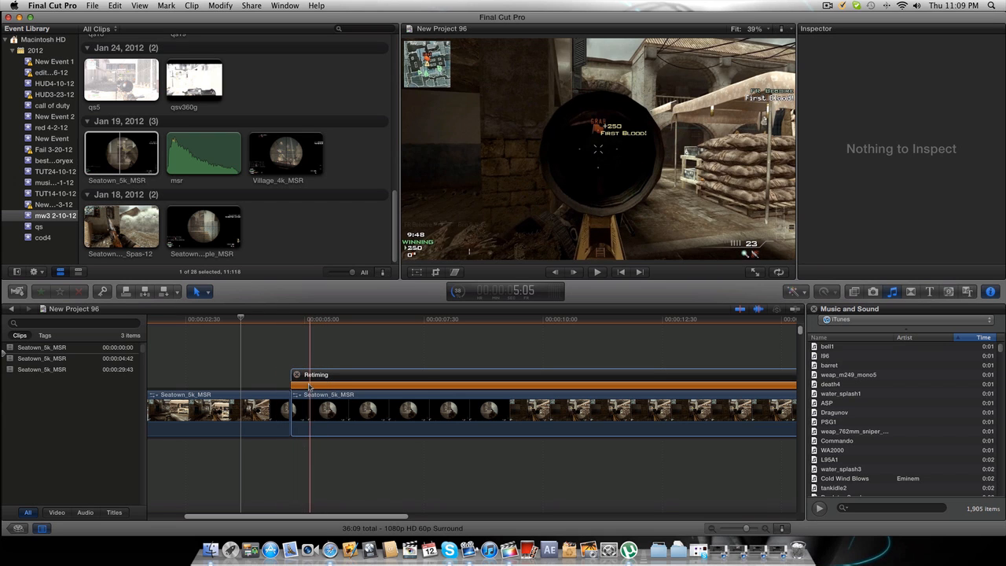
Step: Place the playhead at 4:15, just before the slowed segment, and play the project through the slow motion
{"action": "key", "text": "space"}
{"action": "left_click", "coordinate": [264, 348]}
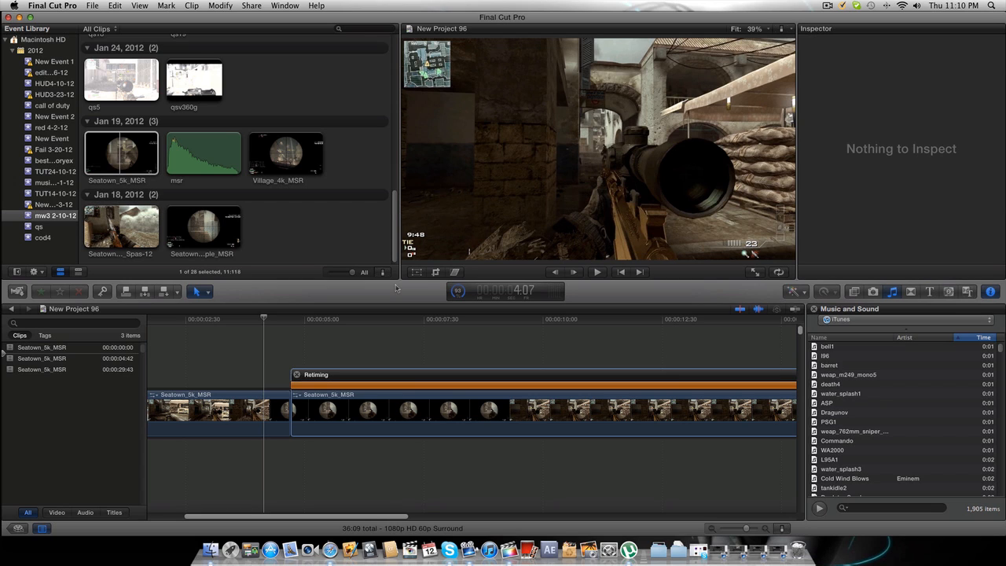
{"action": "left_click", "coordinate": [270, 348]}
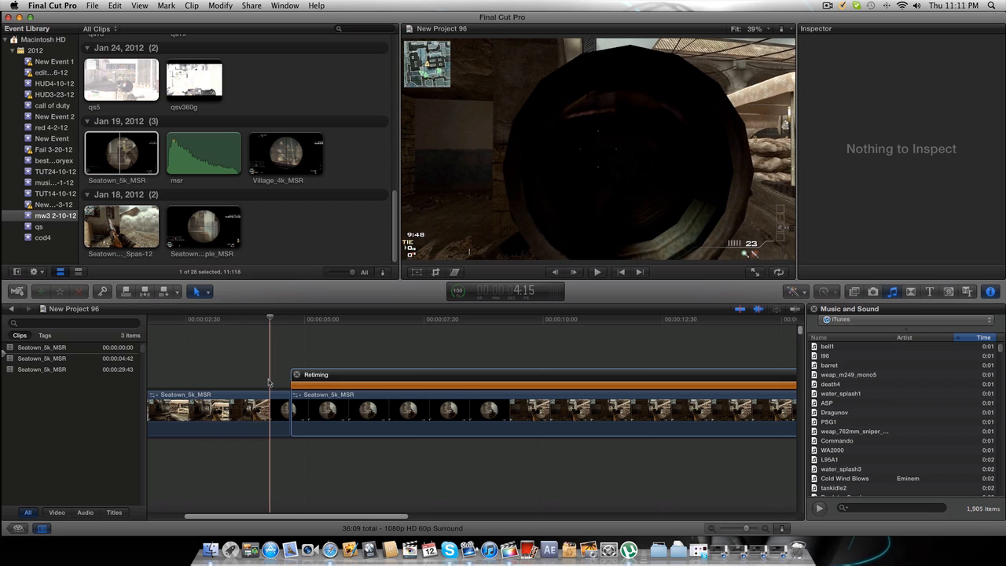
{"action": "key", "text": "space"}
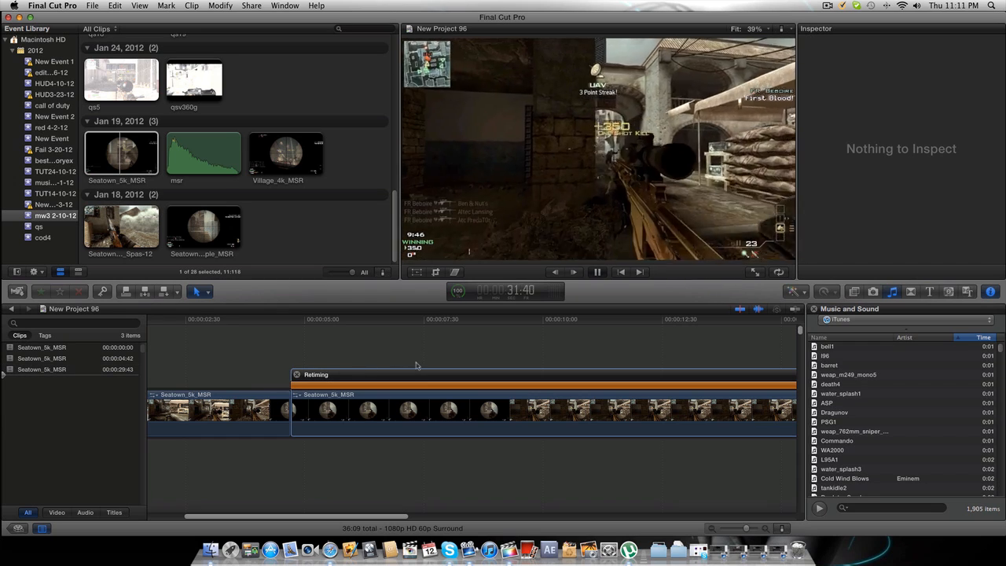
{"action": "left_click", "coordinate": [92, 6]}
{"action": "left_click", "coordinate": [901, 4]}
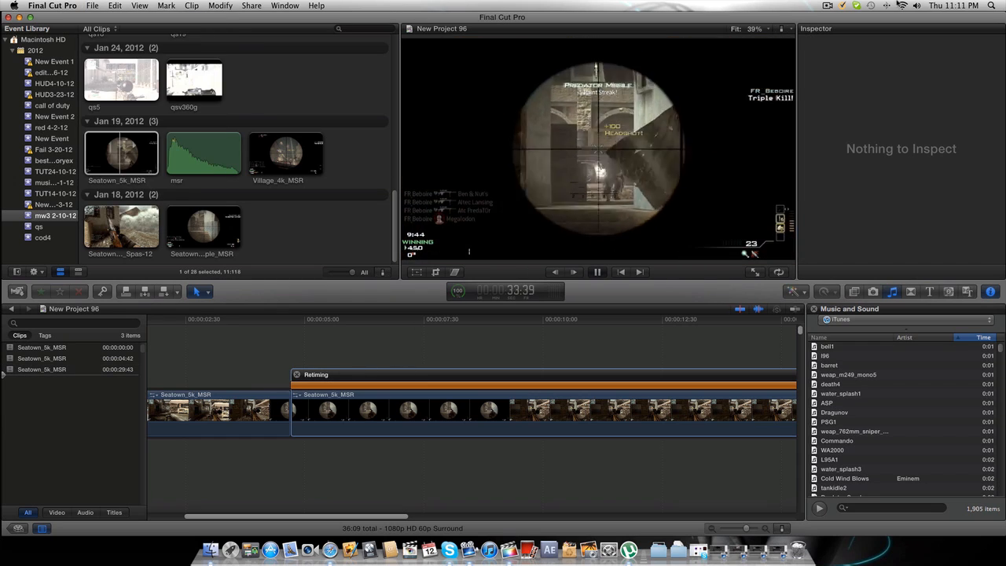
{"action": "left_click", "coordinate": [827, 6]}
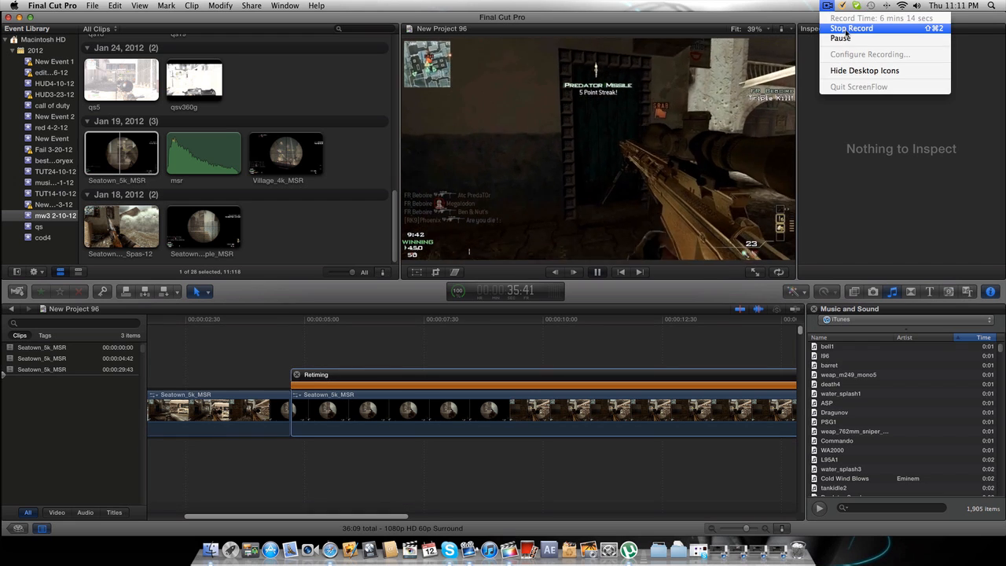